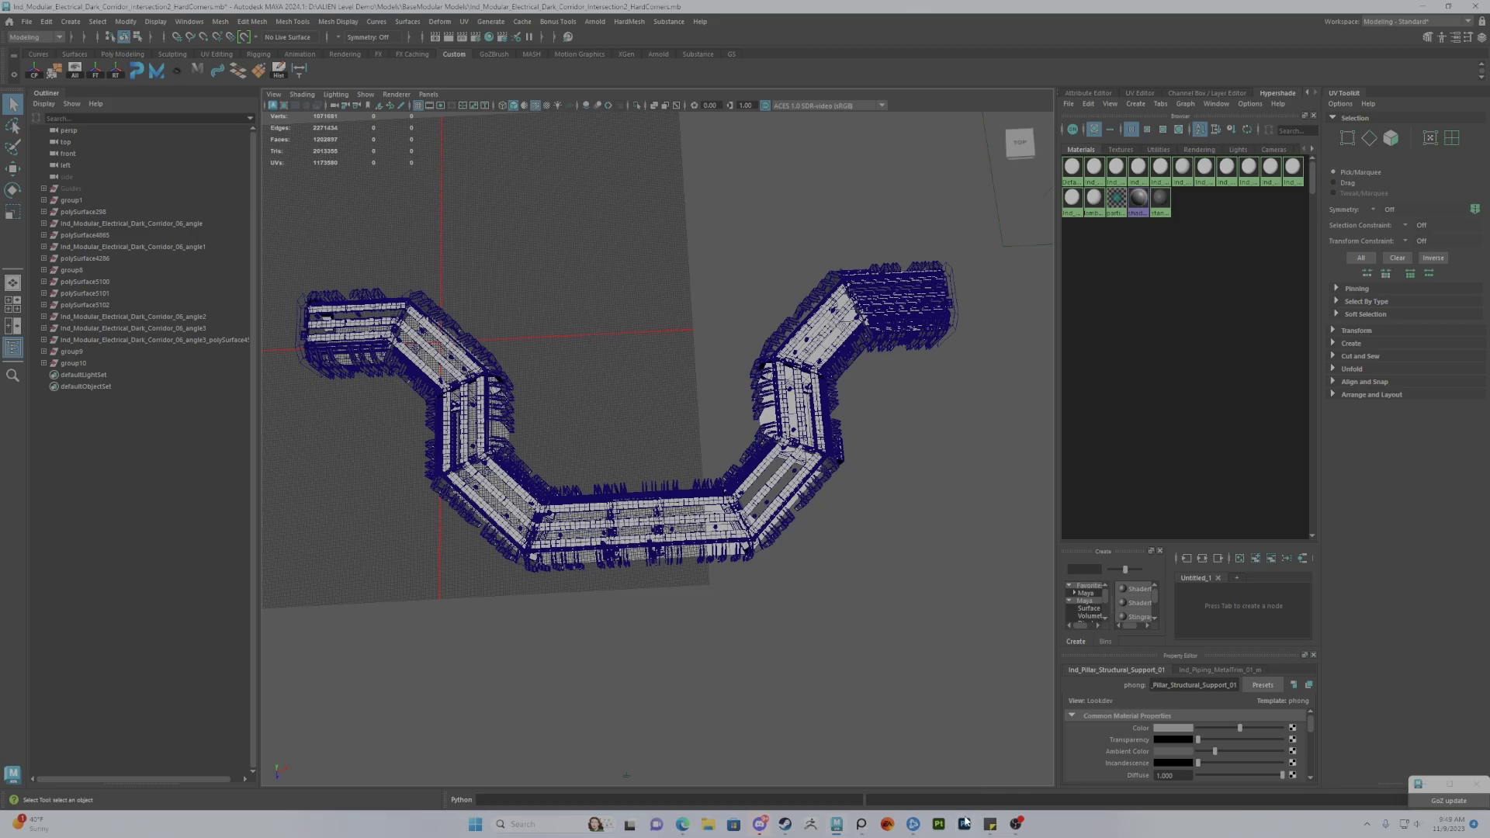
Step: Show the PureRef board over Maya, comparing the film stills and deck plans with the corridor model
left_click(837, 824)
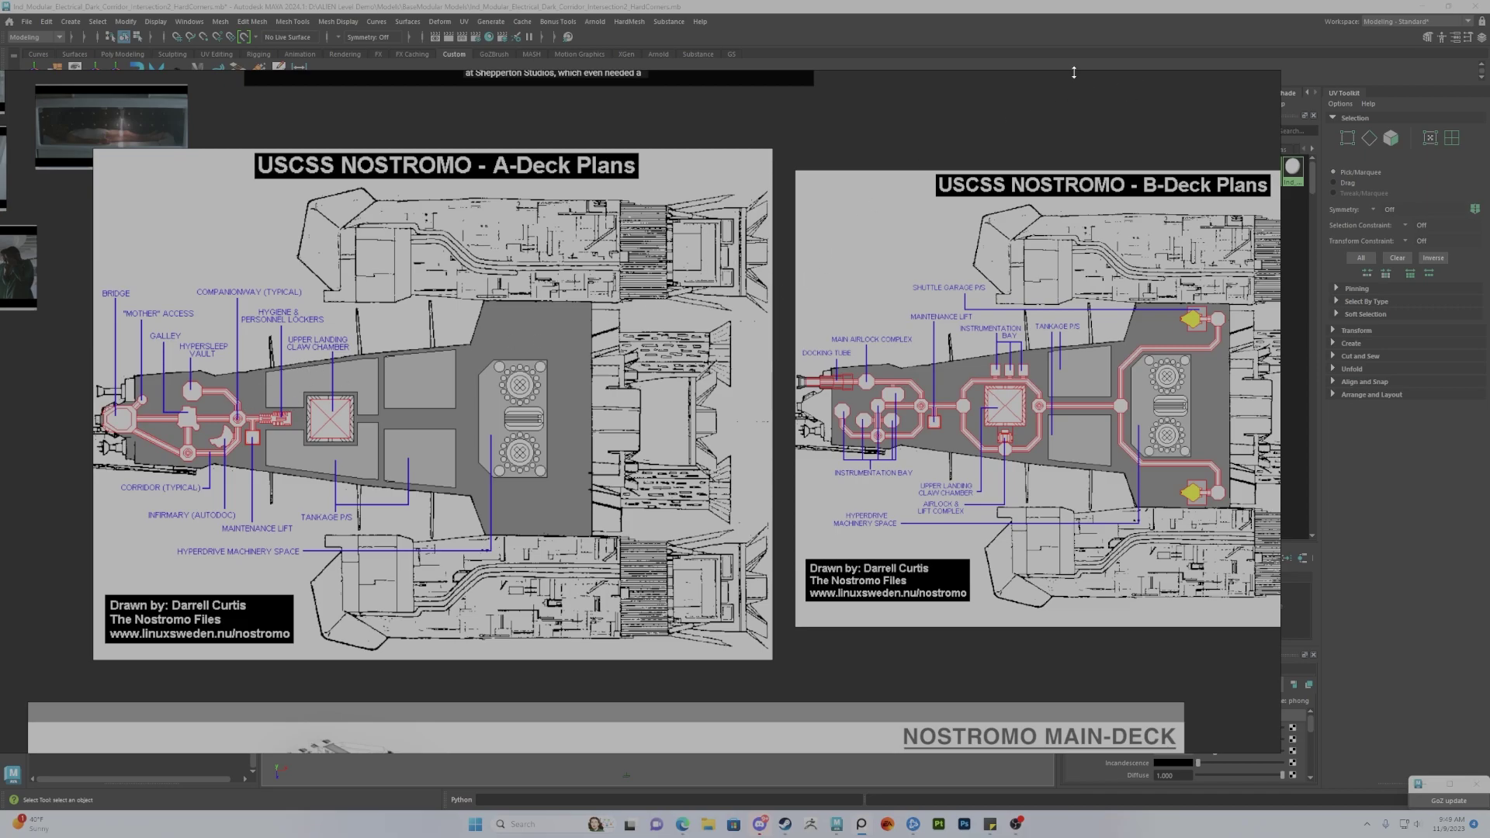
scroll(523, 250, "down", 5)
scroll(808, 348, "down", 4)
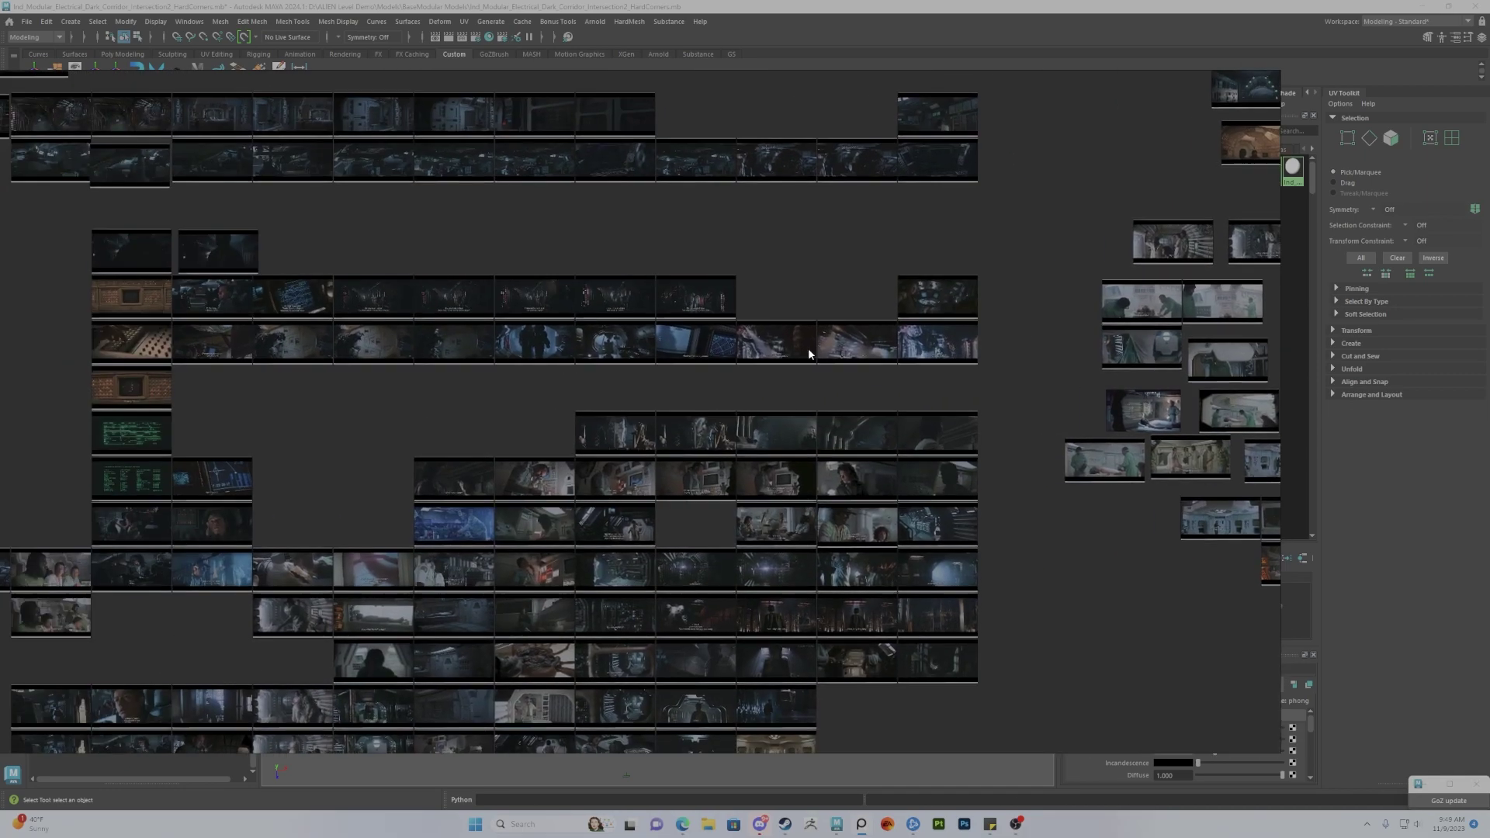
scroll(450, 357, "down", 2)
scroll(775, 315, "up", 4)
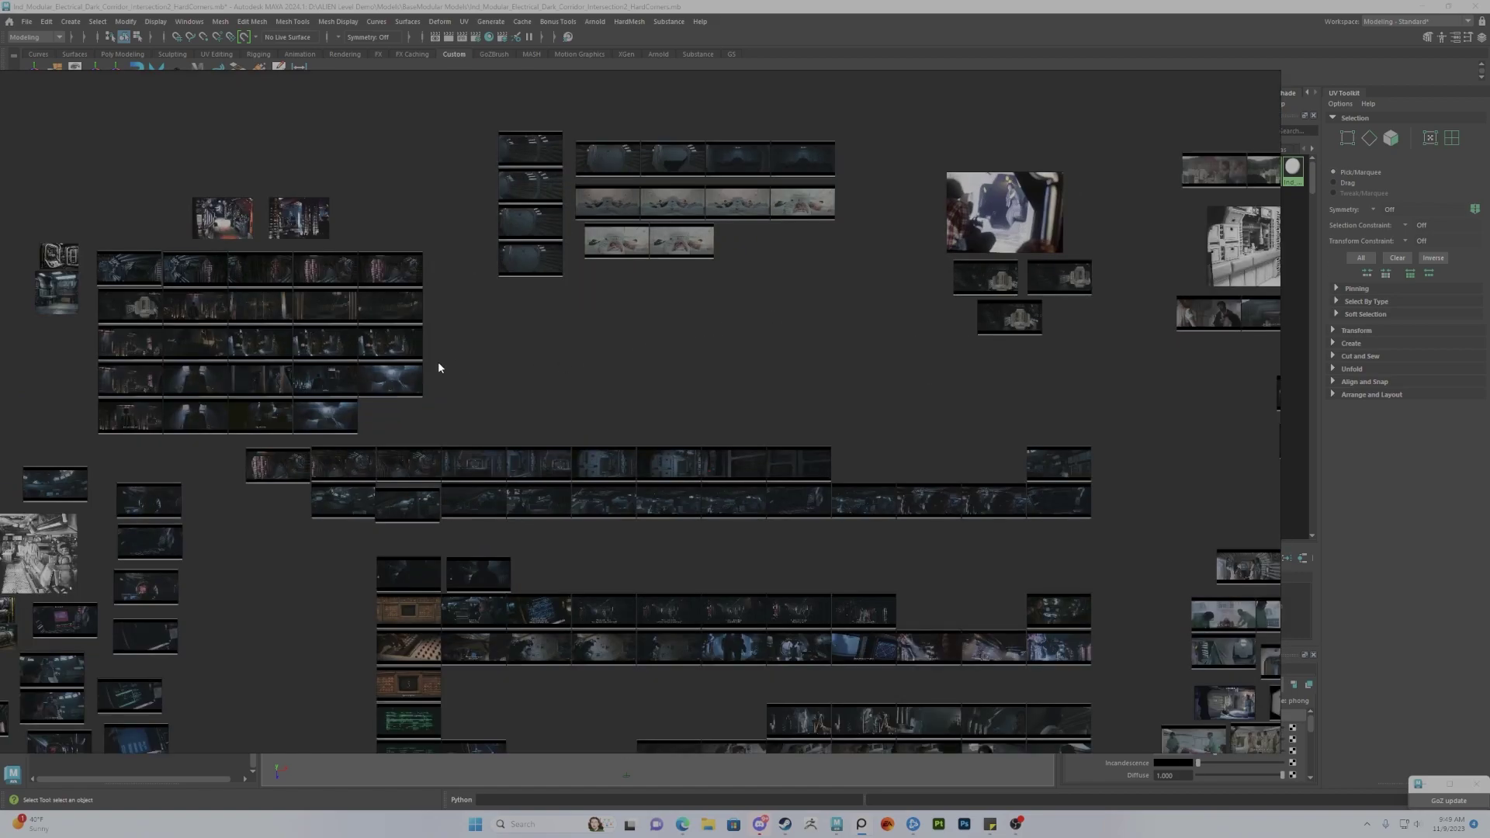
scroll(528, 347, "up", 3)
scroll(557, 363, "up", 1)
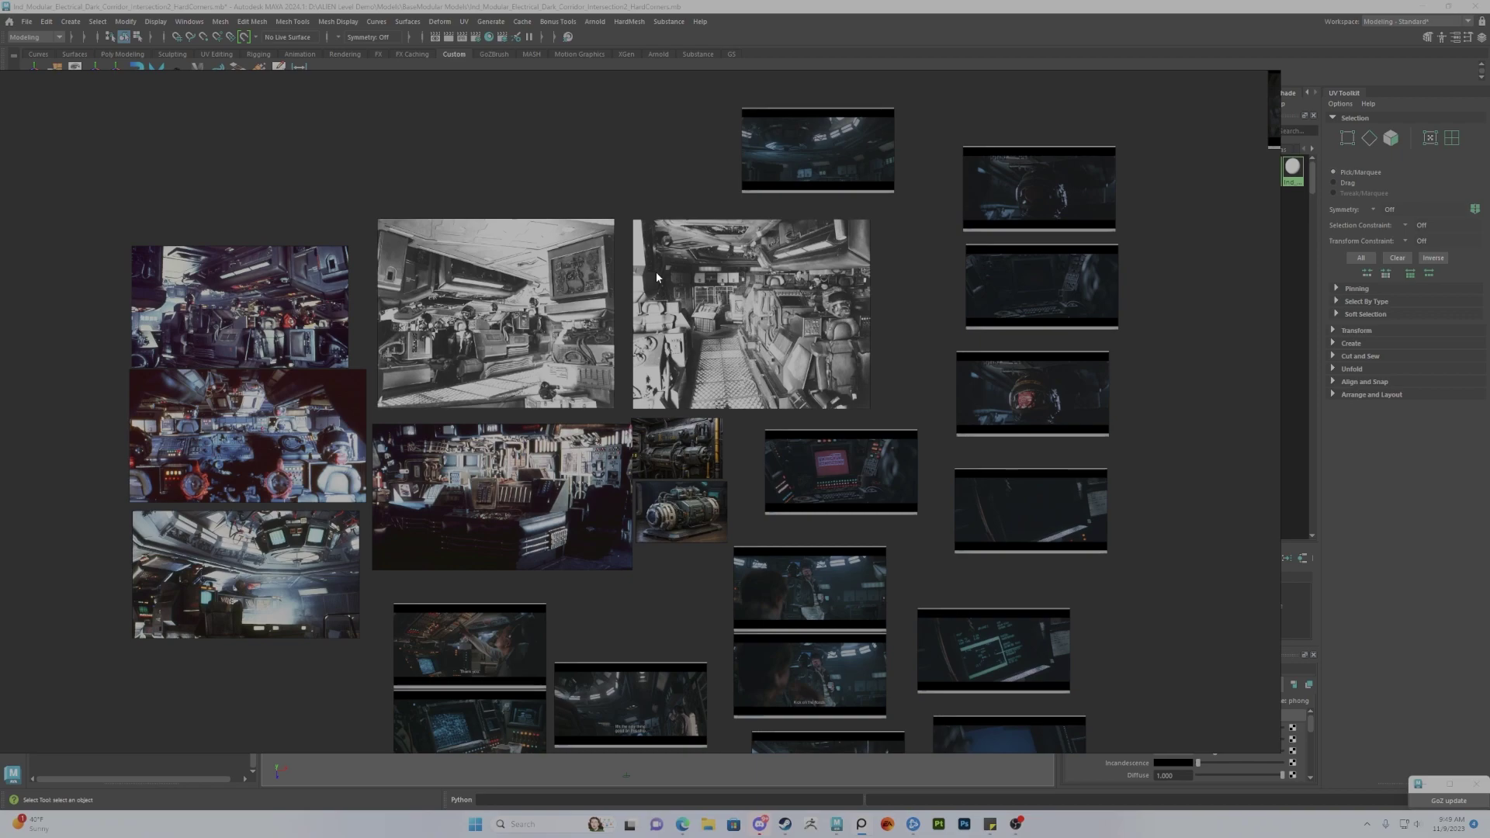
scroll(874, 229, "down", 3)
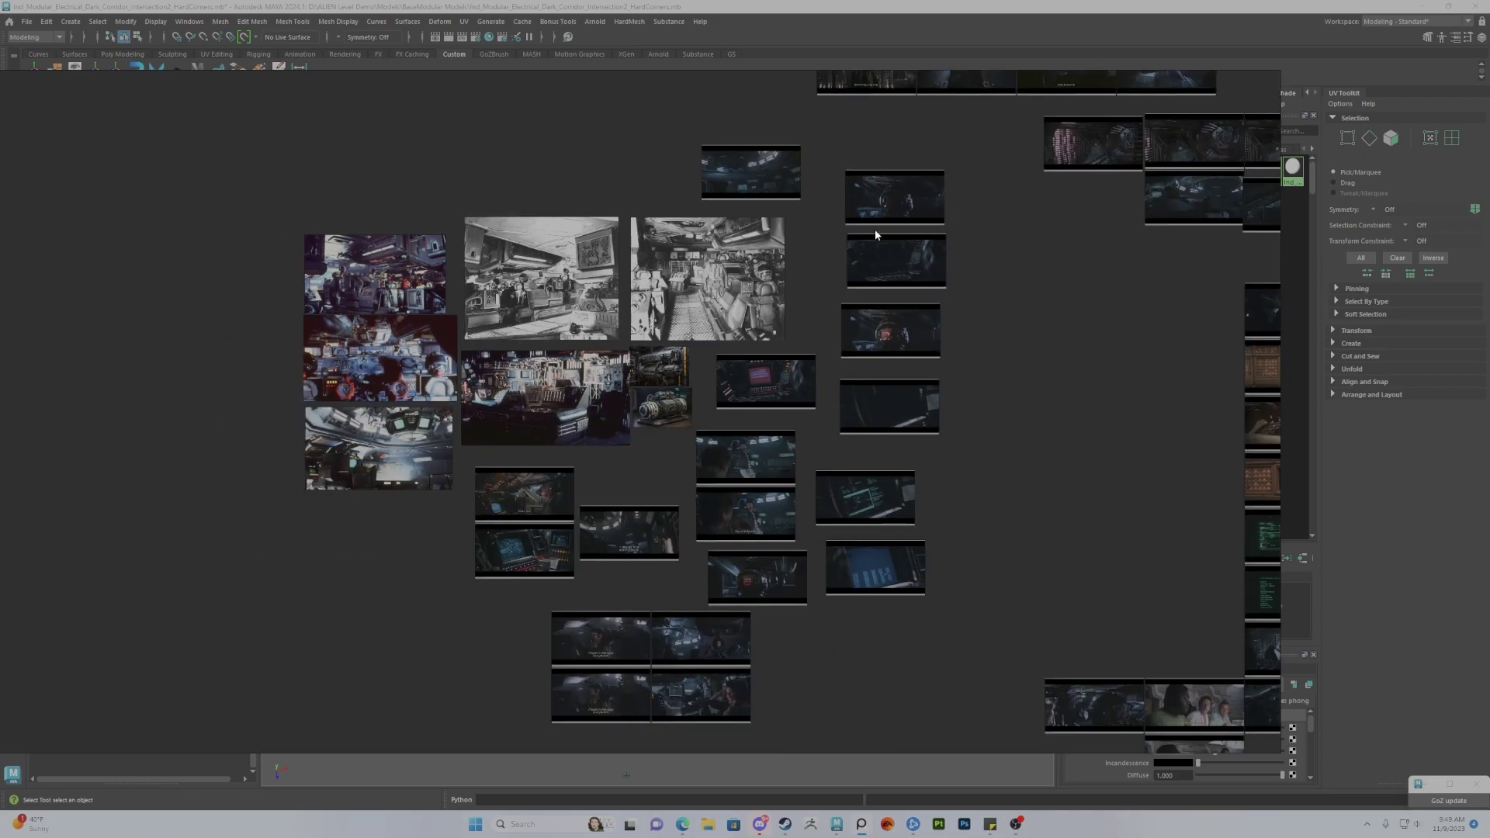
scroll(1035, 305, "down", 2)
middle_click_drag(1035, 305, 708, 368)
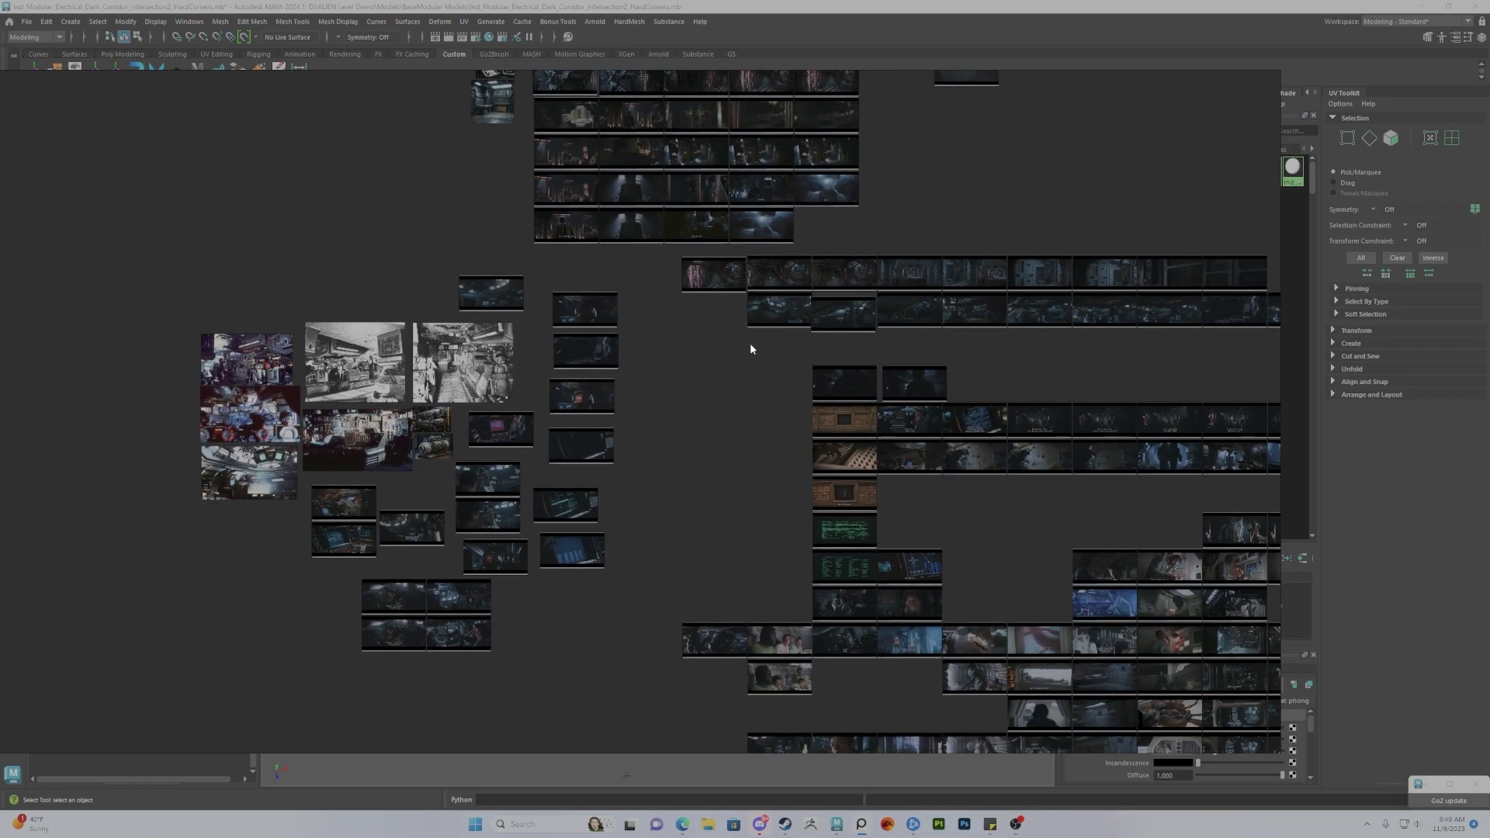
scroll(780, 338, "down", 2)
left_click(1162, 13)
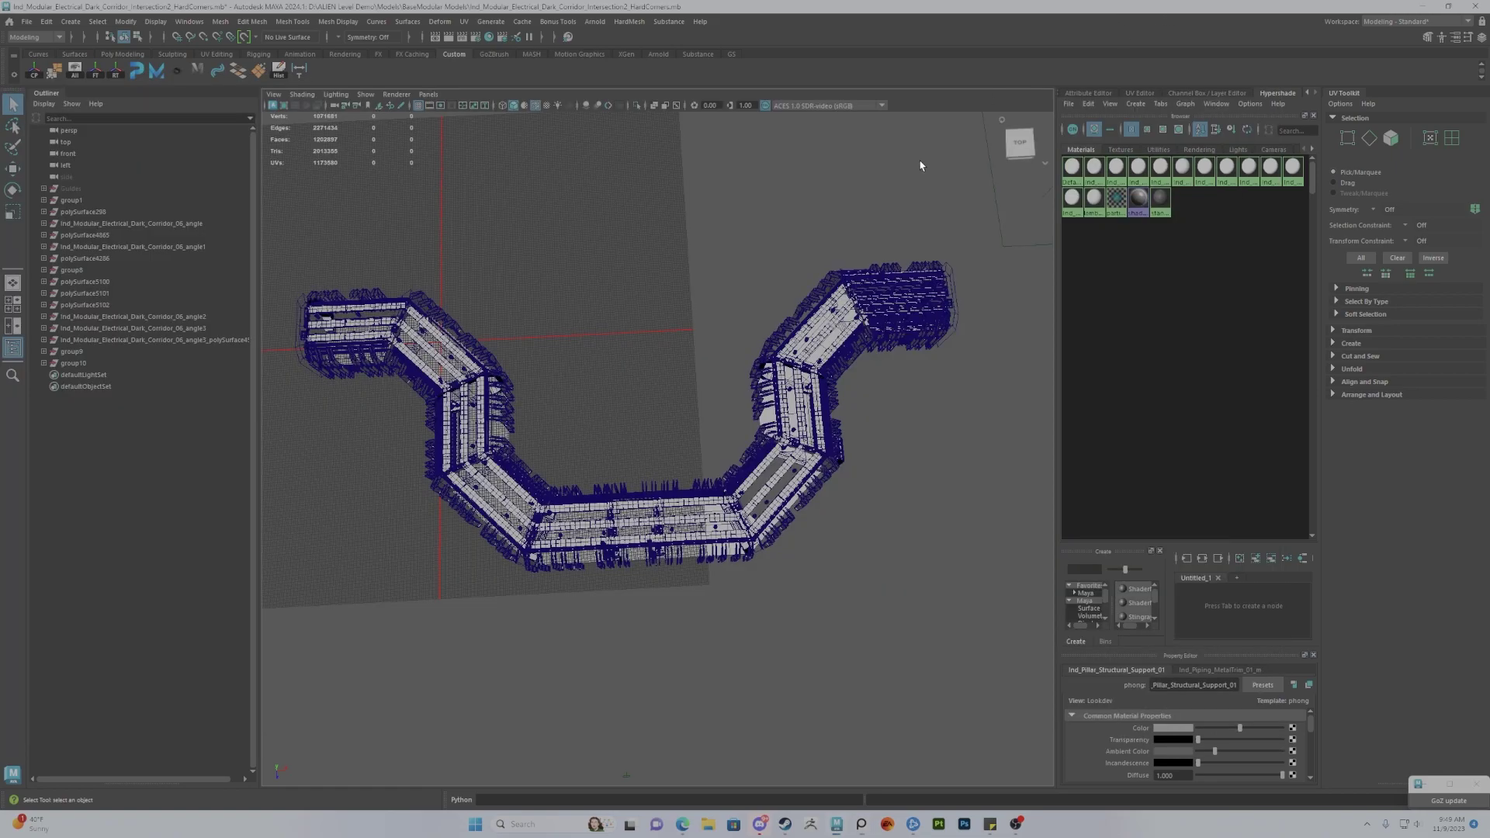
left_click(861, 826)
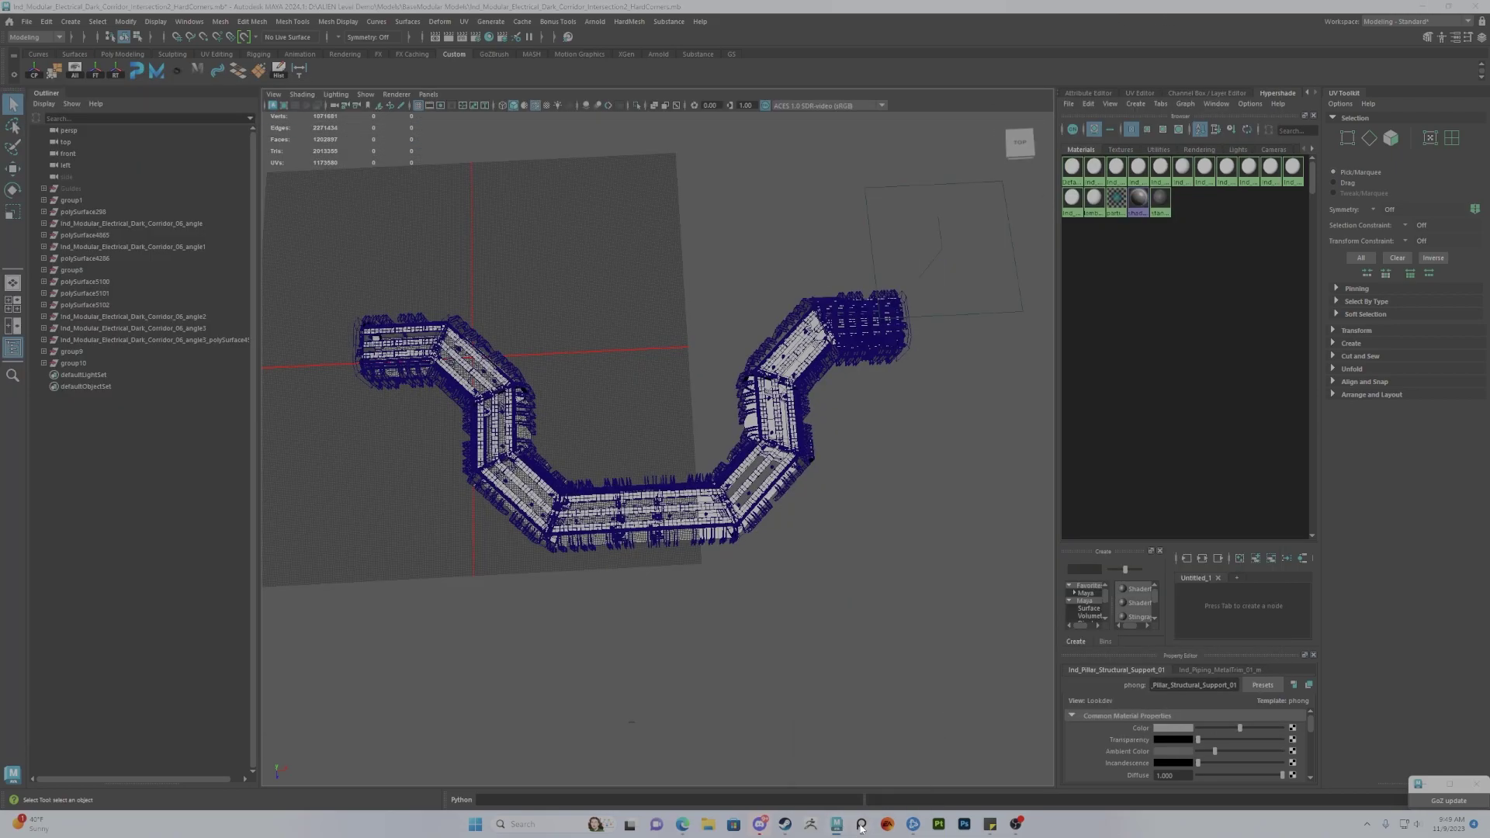
scroll(656, 357, "up", 2)
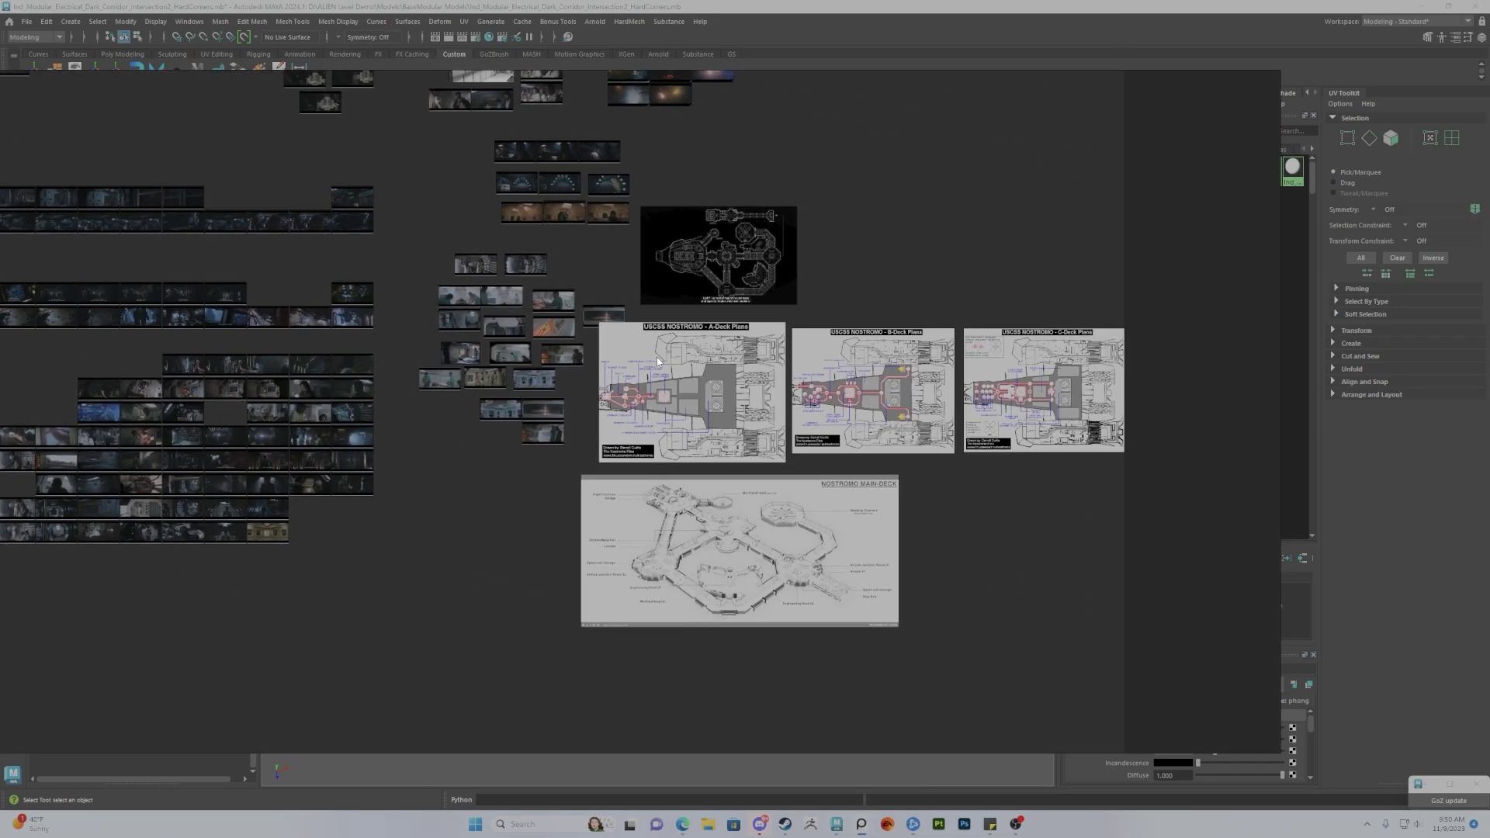
scroll(698, 366, "up", 2)
scroll(742, 381, "up", 2)
middle_click_drag(909, 341, 795, 346)
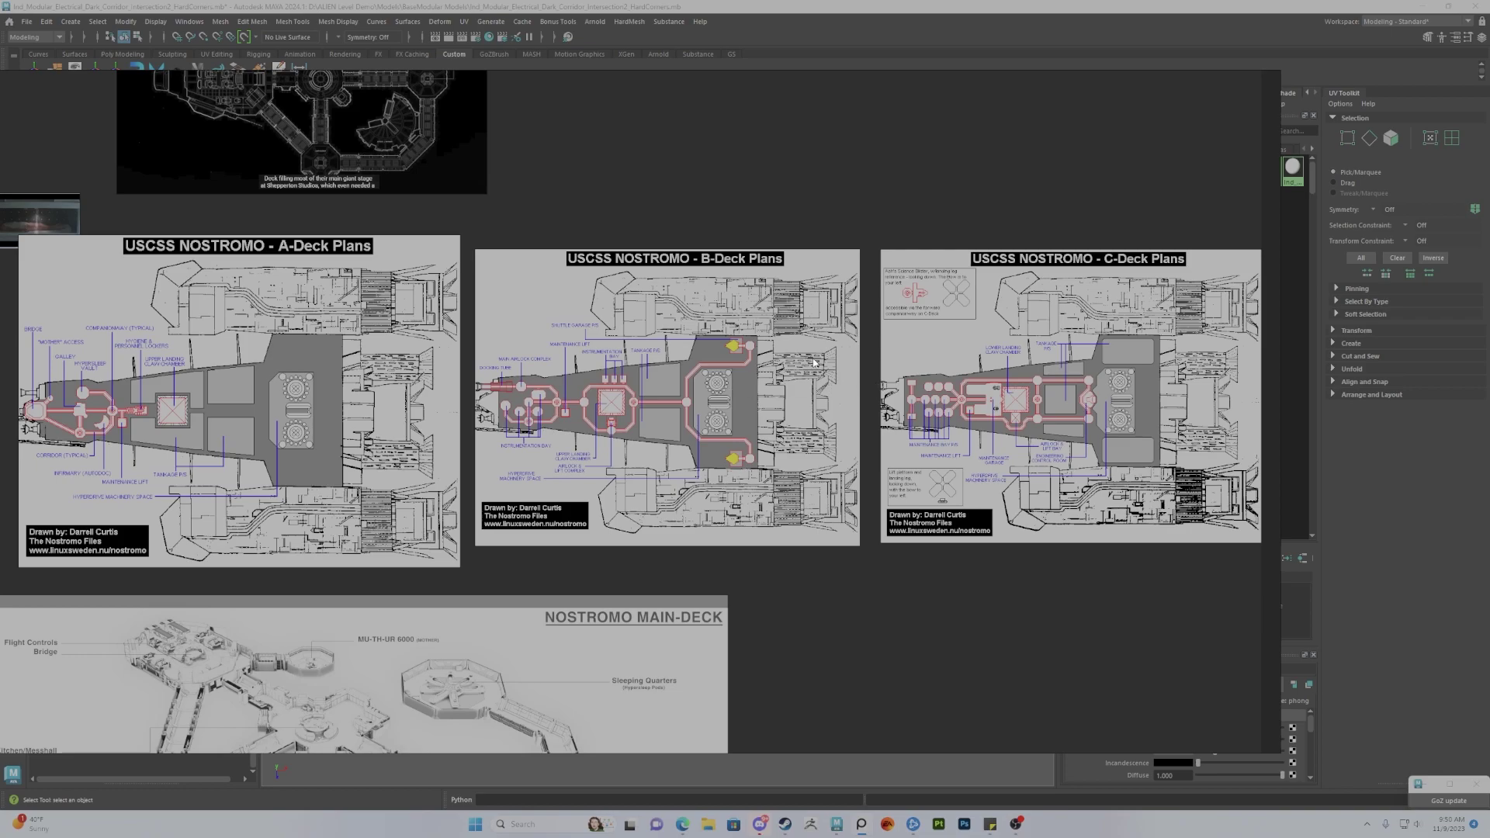
left_click(848, 33)
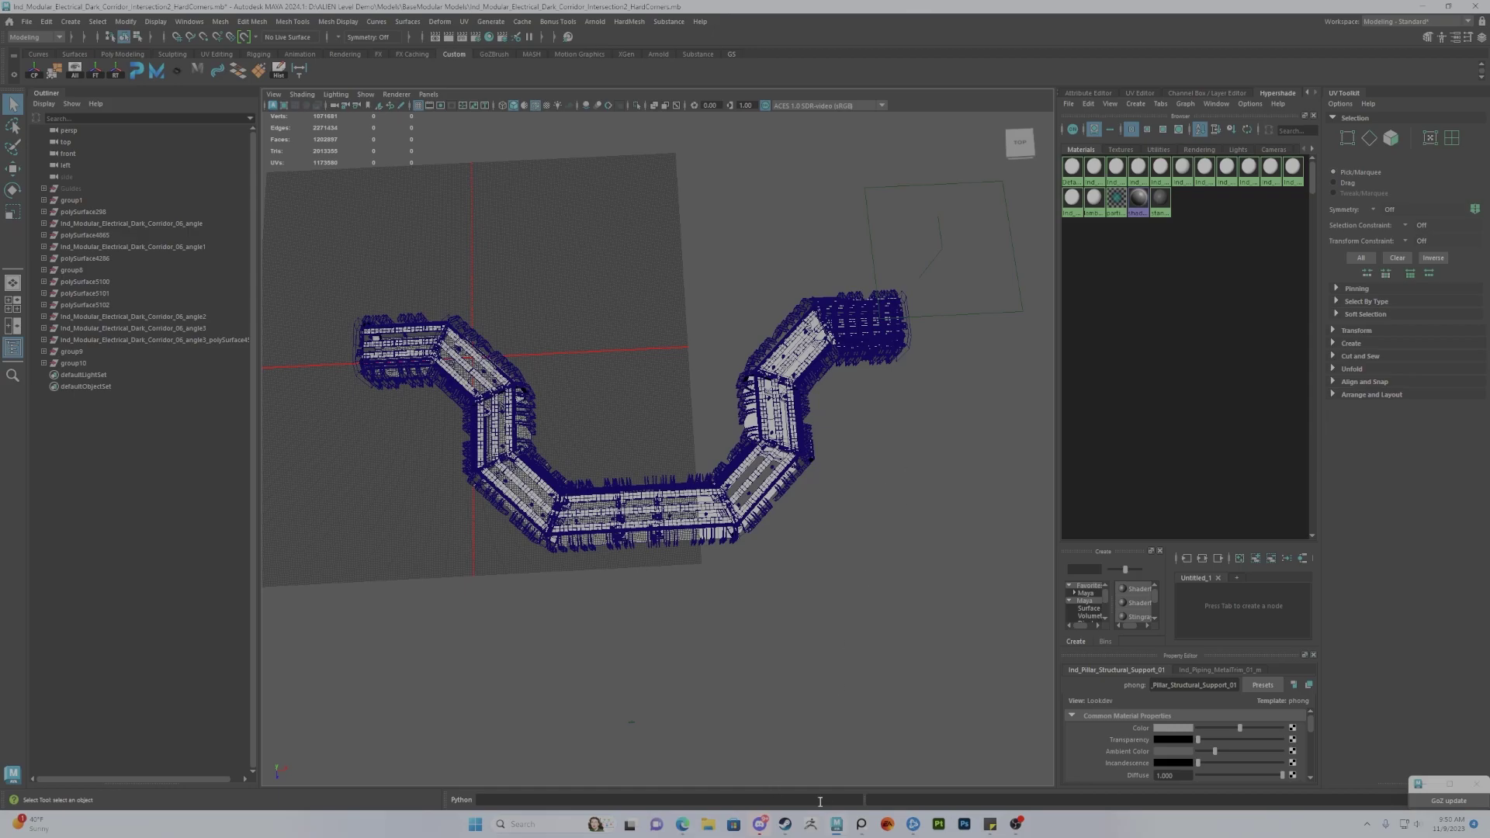
Step: Pan the PureRef board to the grid of dark Nostromo corridor film stills
left_click(863, 824)
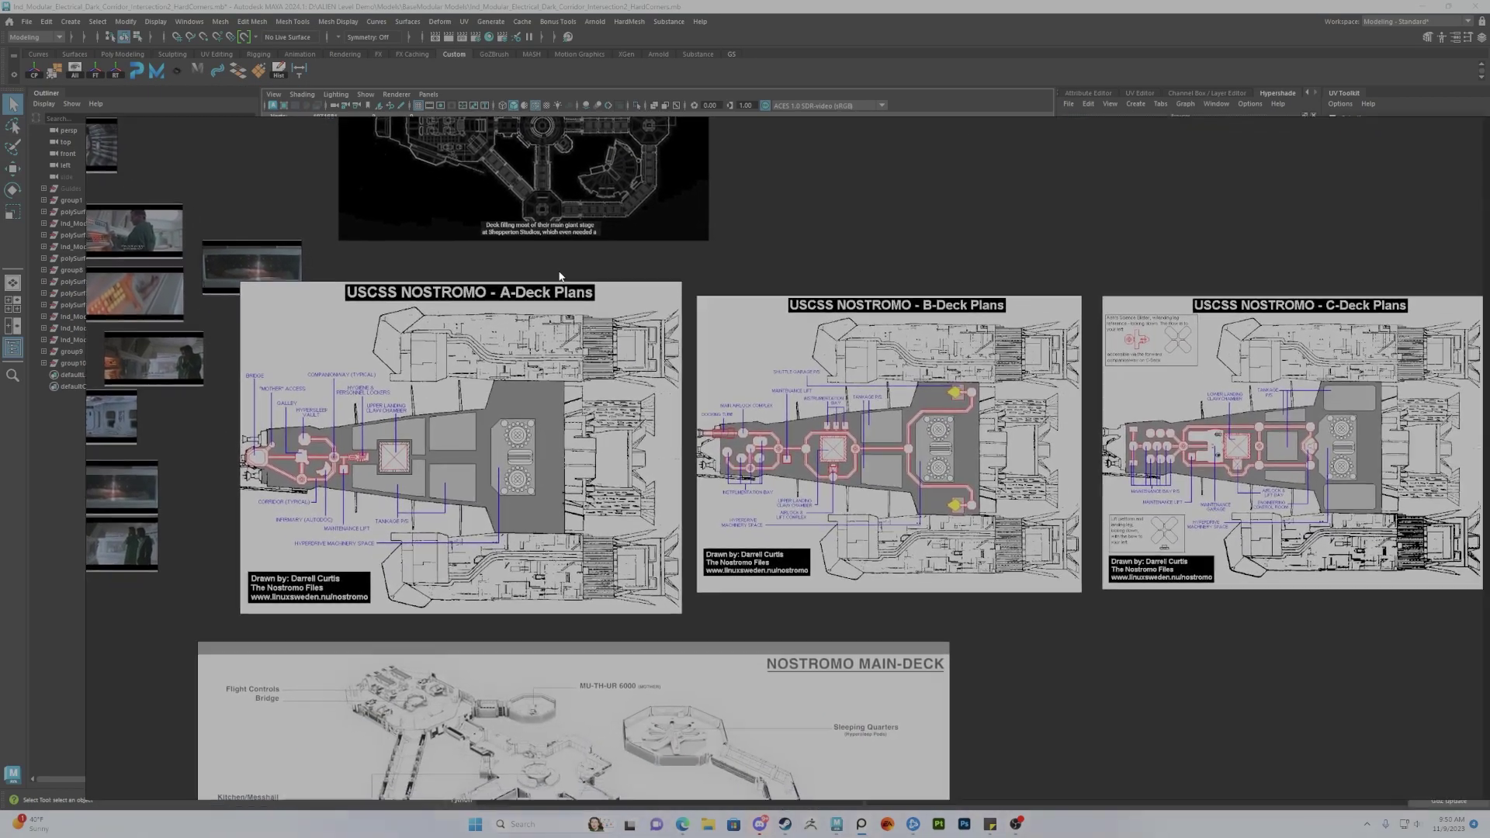
mouse_move(559, 275)
middle_mouse_down()
mouse_move(532, 431)
mouse_move(669, 356)
middle_mouse_up()
scroll(386, 360, "up", 3)
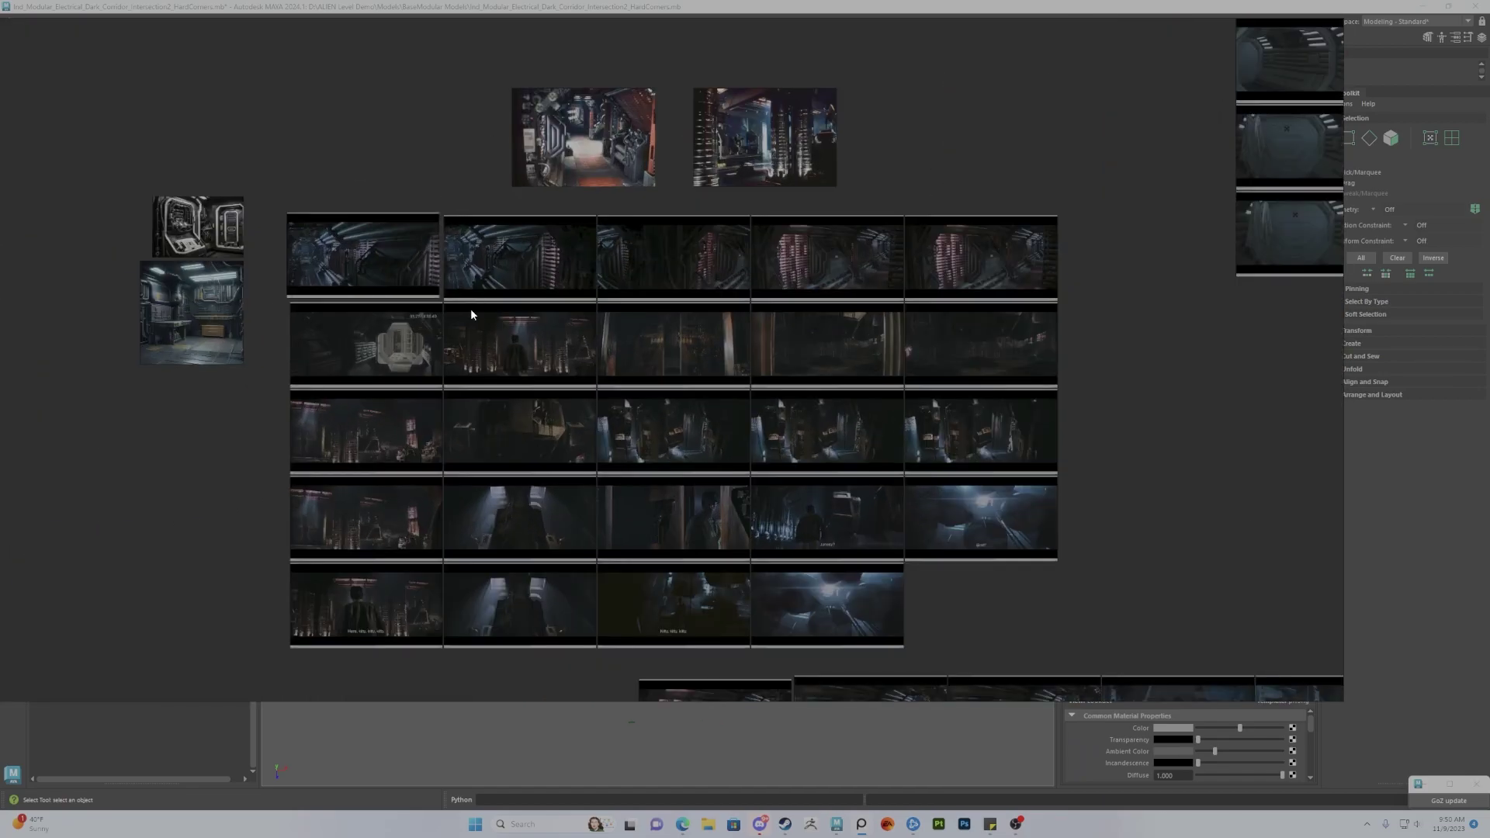
scroll(471, 308, "up", 3)
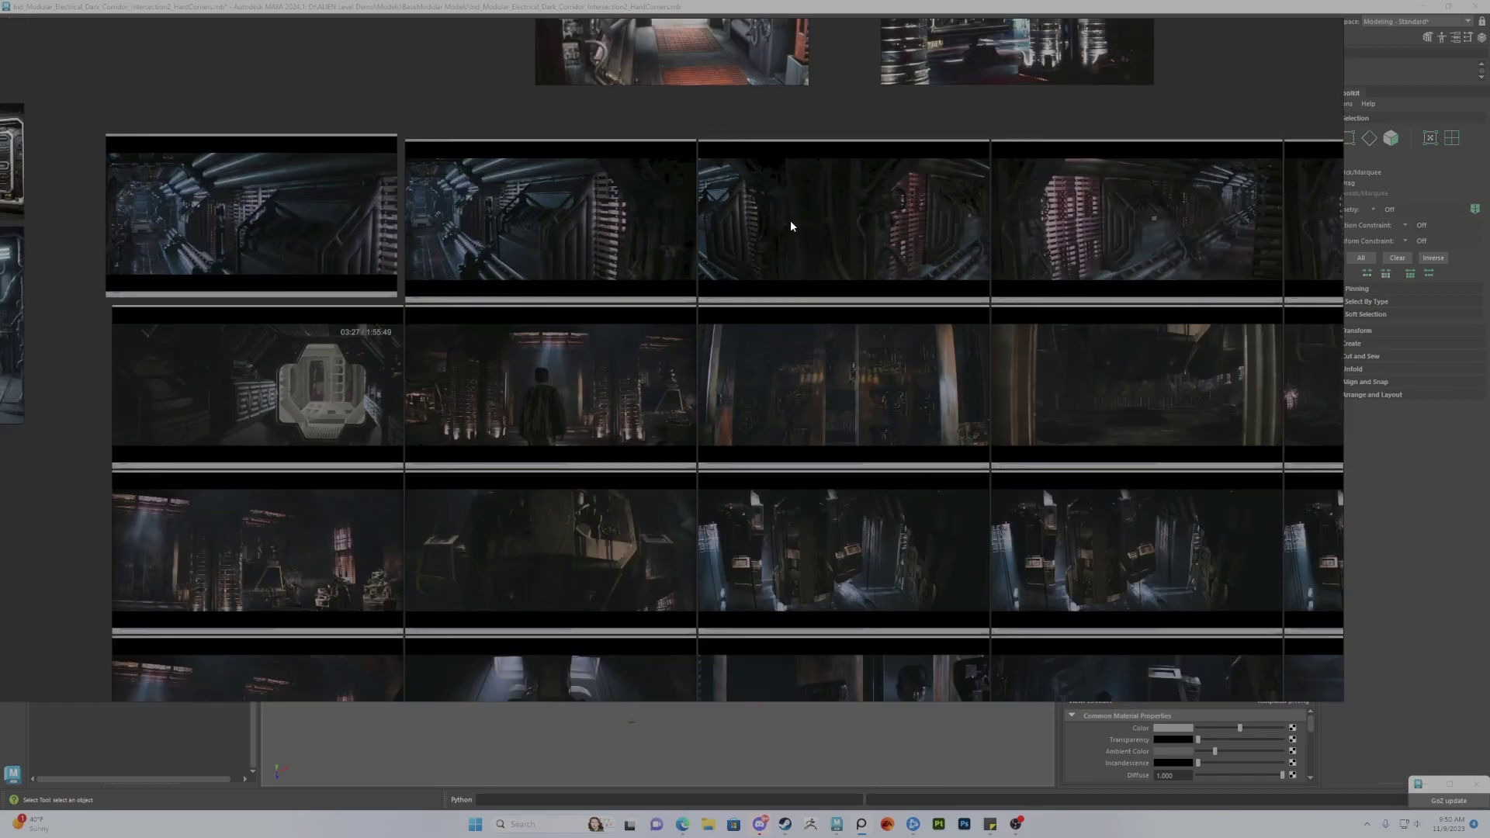
middle_click_drag(790, 220, 723, 211)
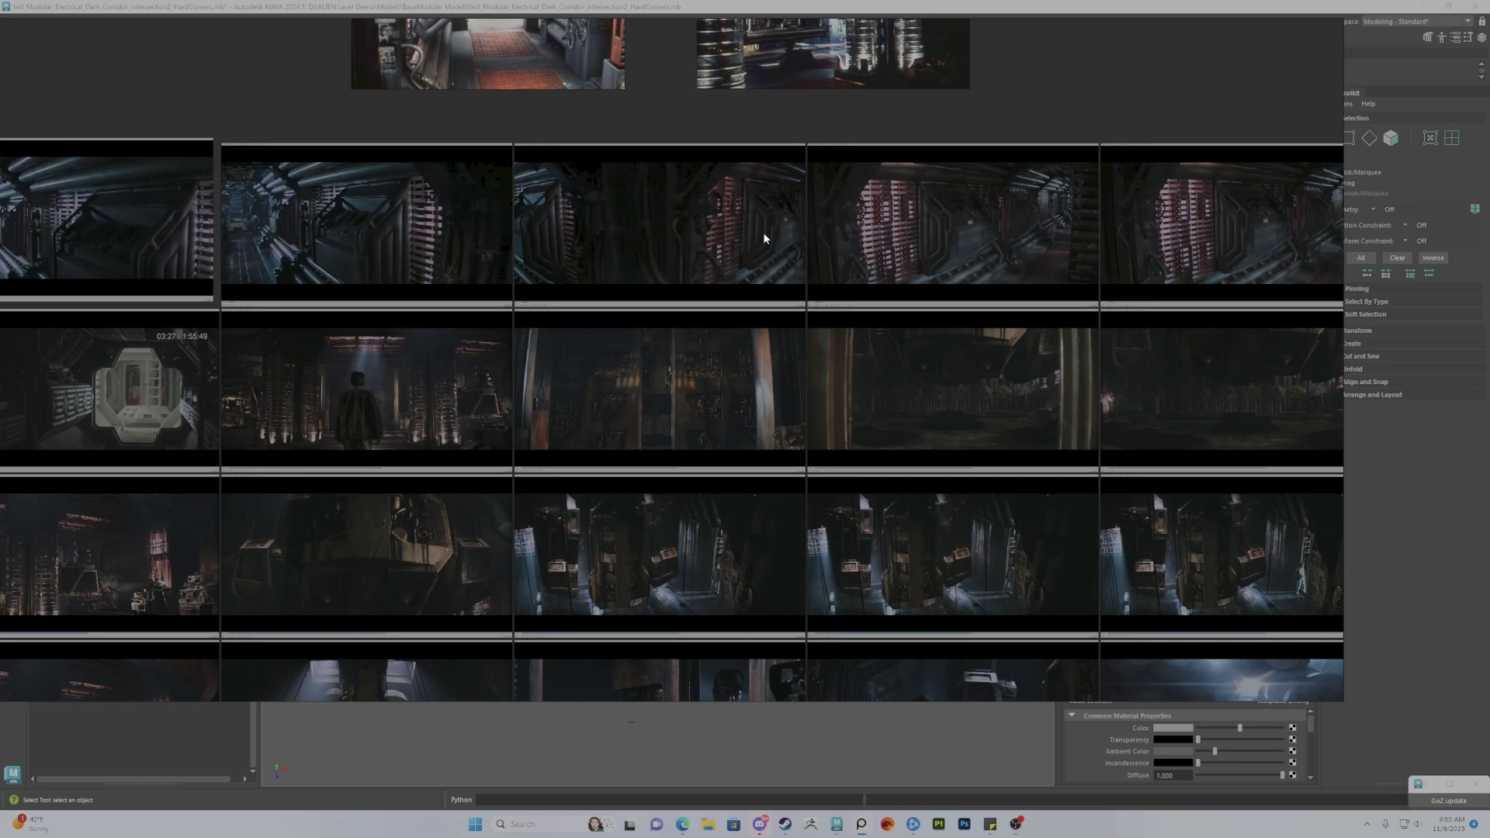
scroll(834, 218, "up", 1)
scroll(720, 248, "up", 1)
scroll(695, 248, "up", 3)
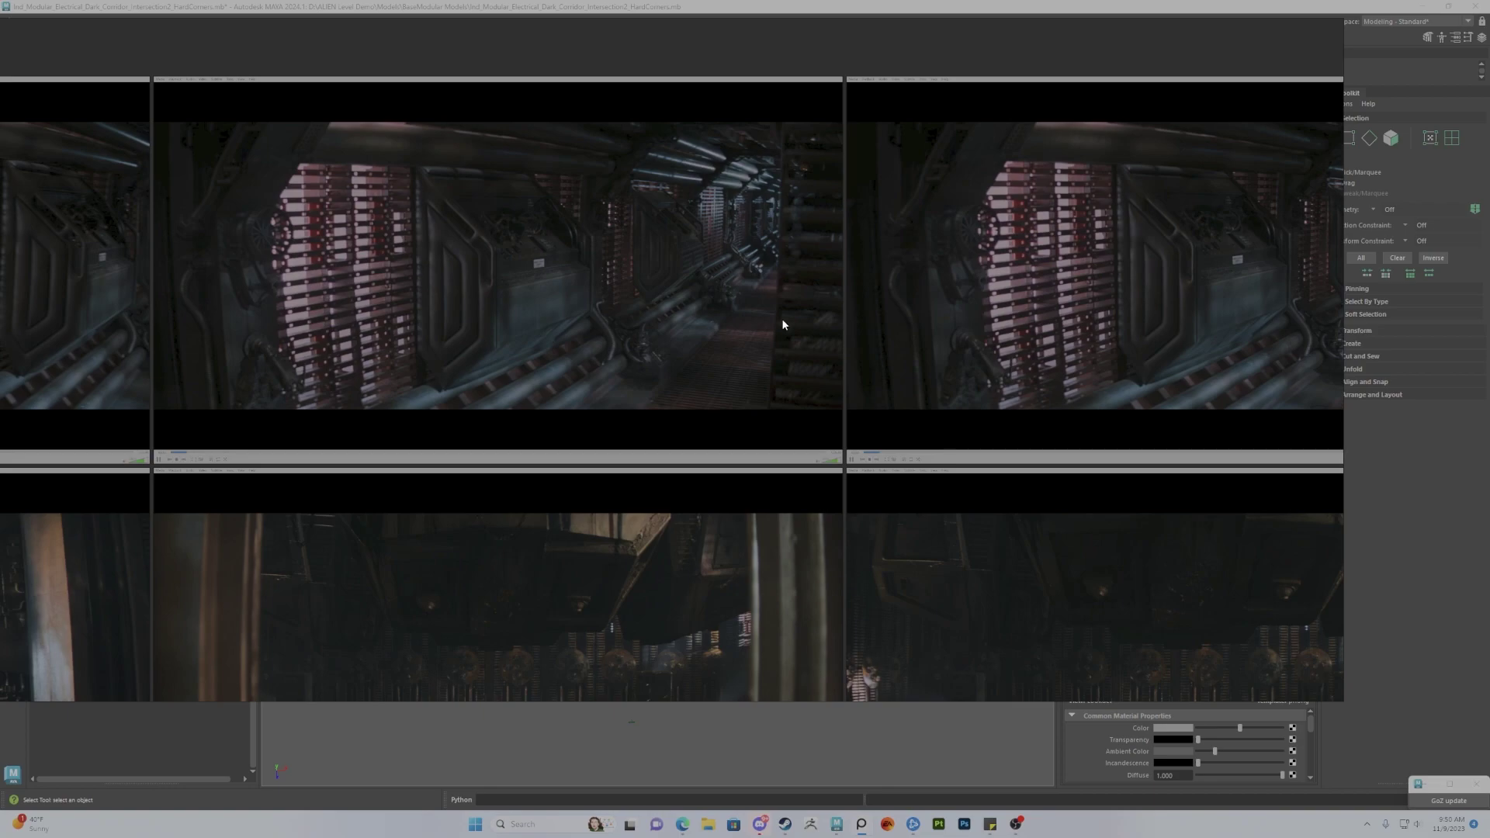
scroll(682, 286, "down", 1)
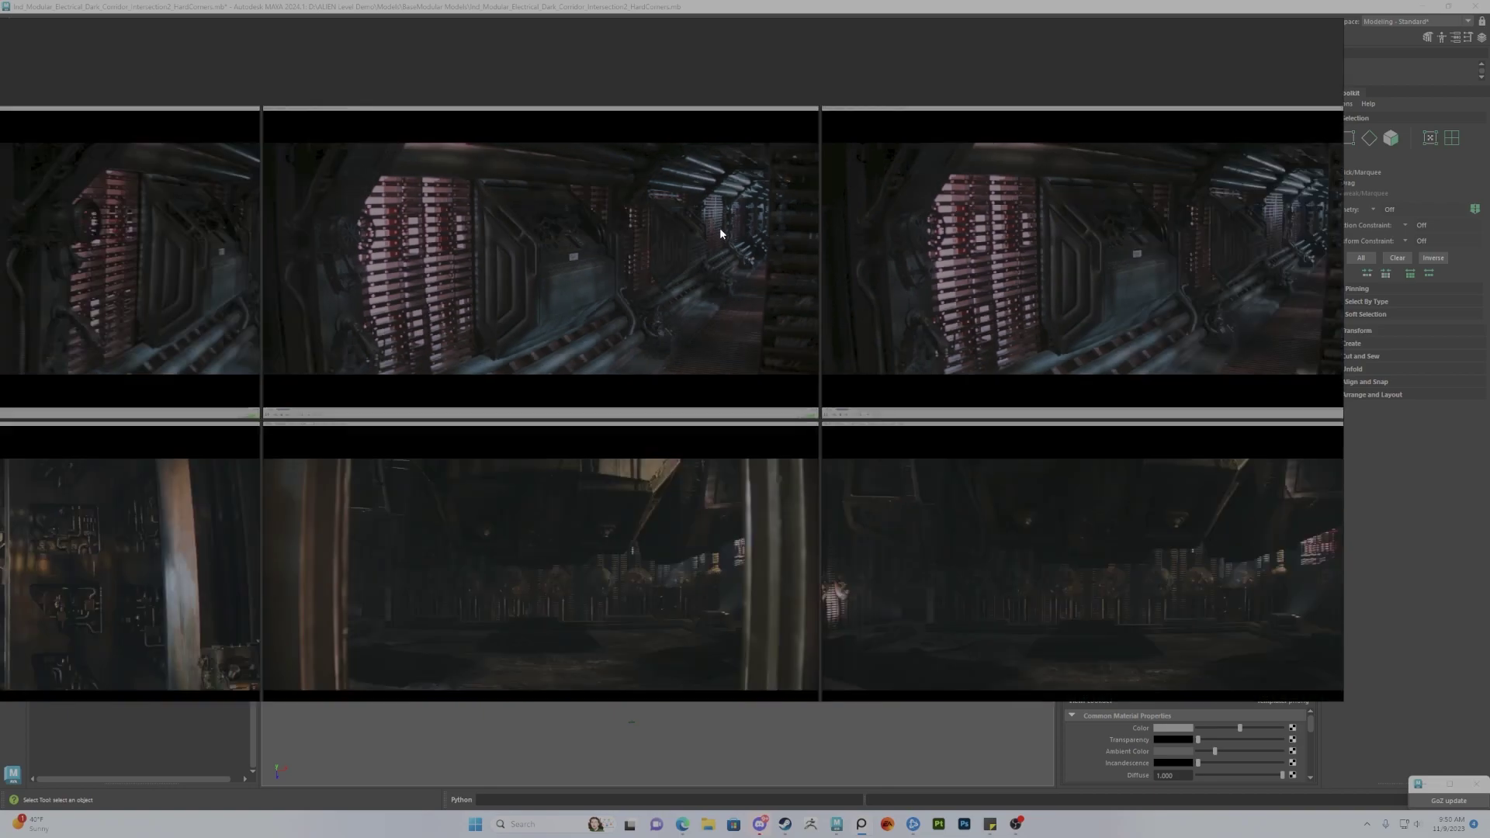
scroll(701, 239, "down", 2)
scroll(629, 257, "up", 3)
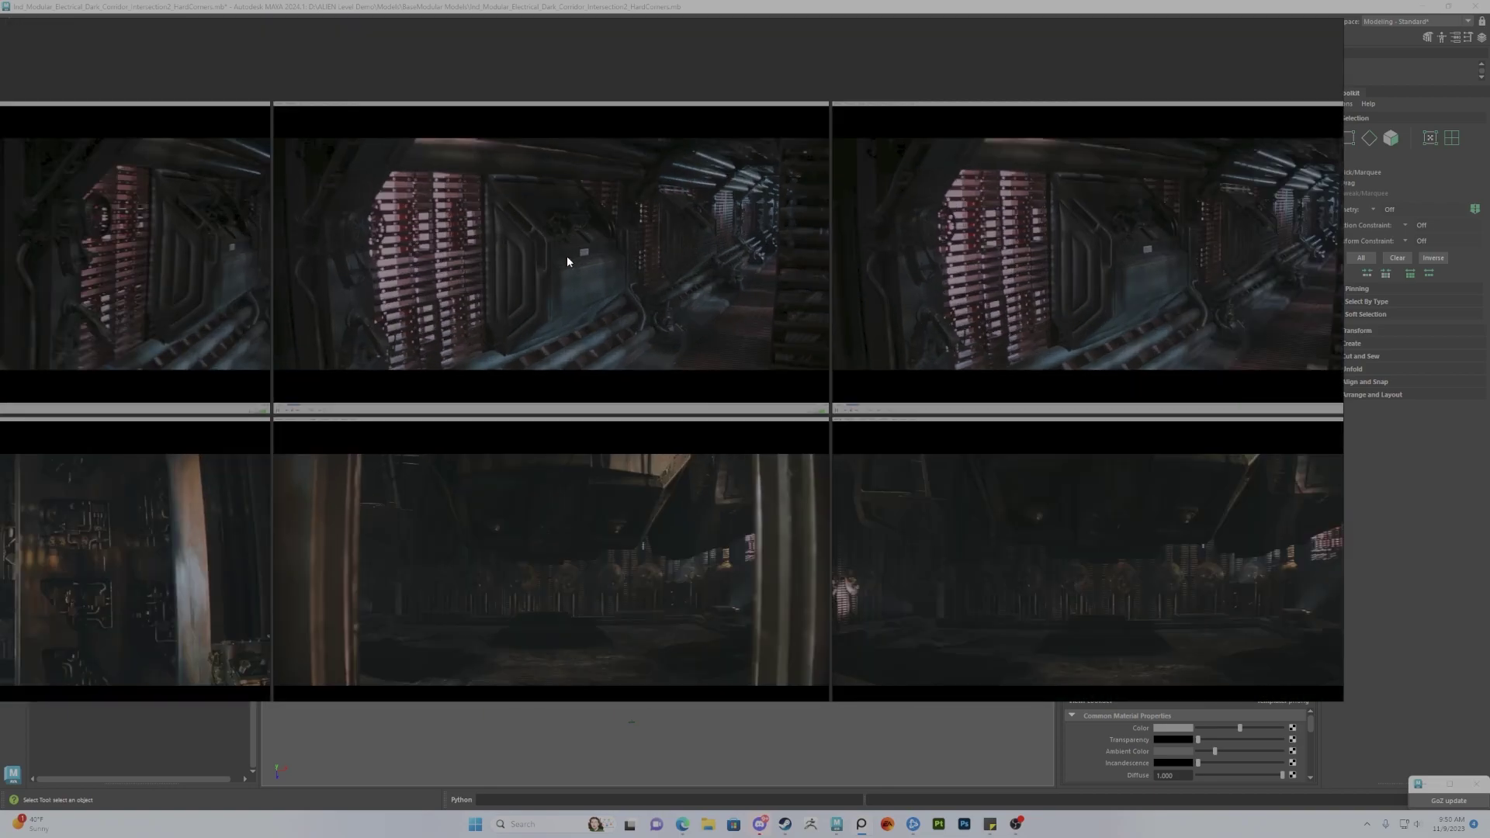